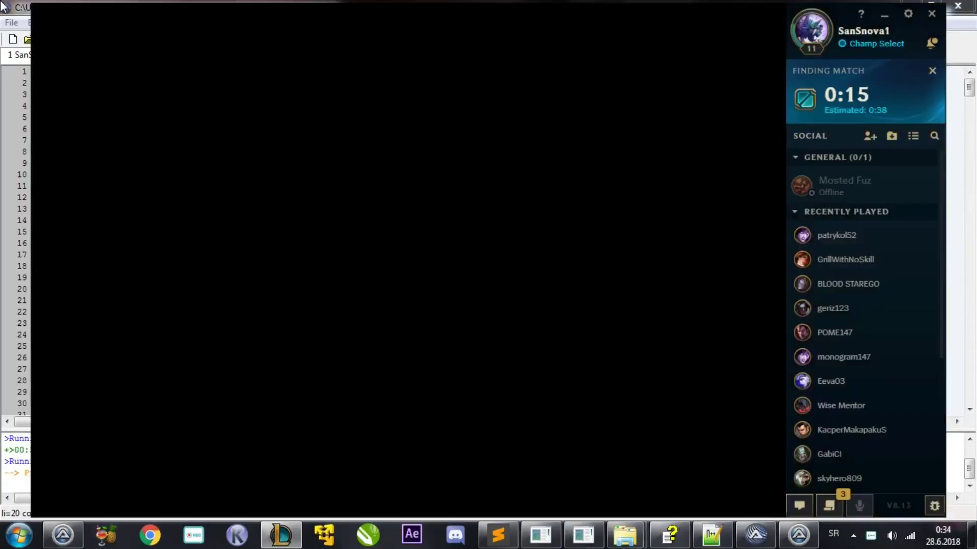
Mute the system sound and unpause the bot in champion select.
click(891, 536)
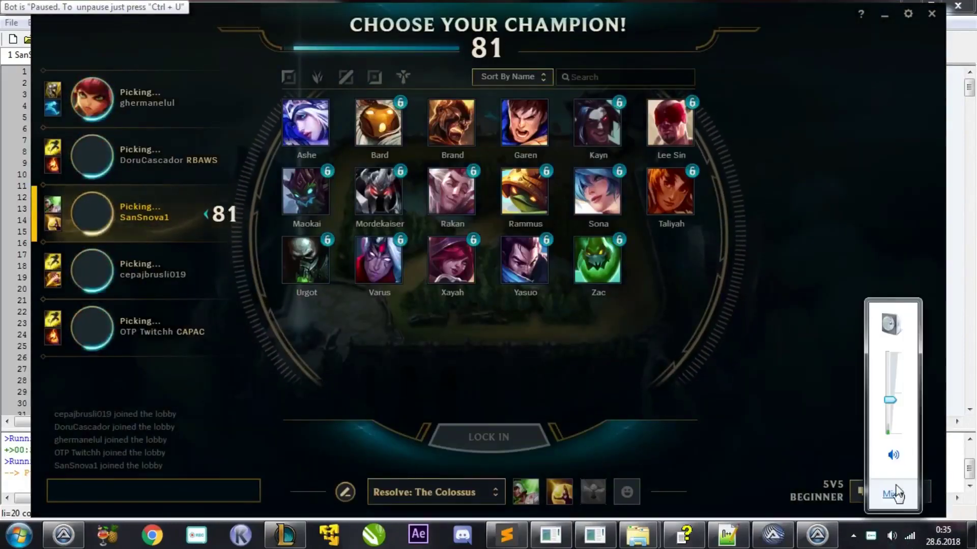
click(894, 454)
click(768, 398)
key(ctrl+u)
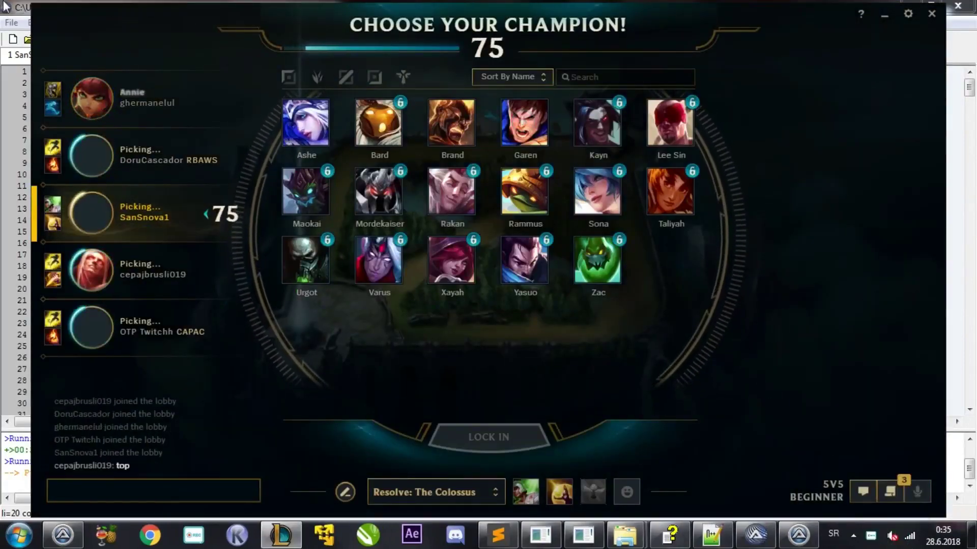
Choose Garen as the champion, set Barrier and Heal as the first and second summoner spells, and lock in.
click(525, 122)
click(526, 492)
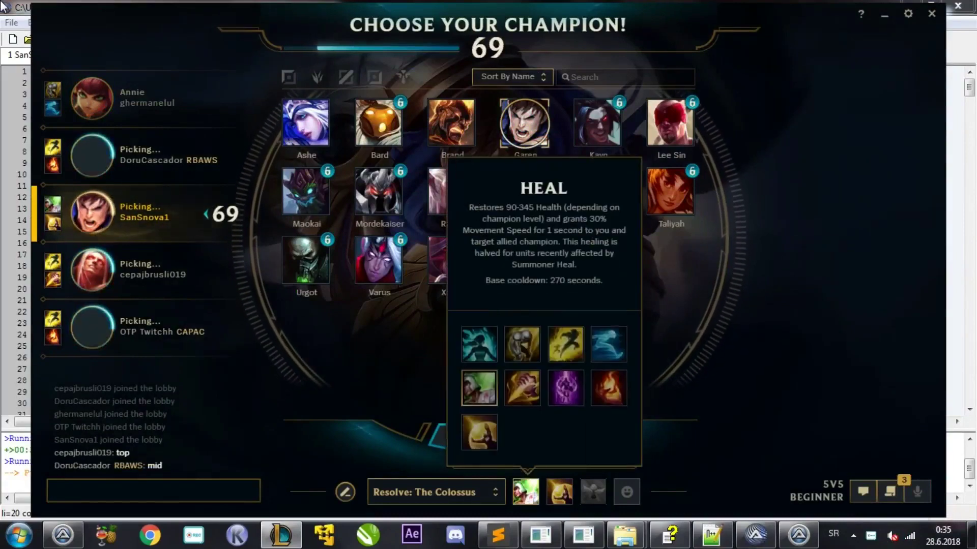
click(479, 432)
click(559, 492)
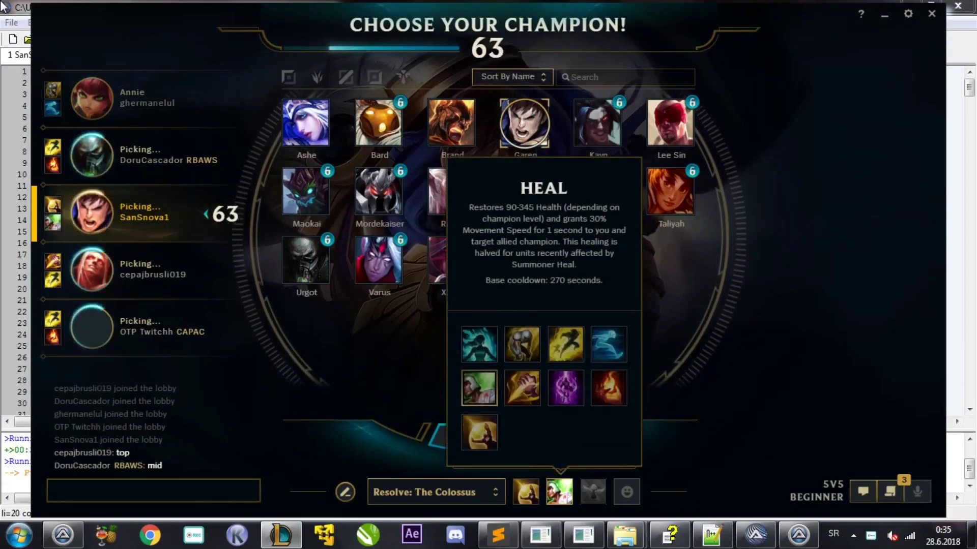
click(481, 390)
click(483, 436)
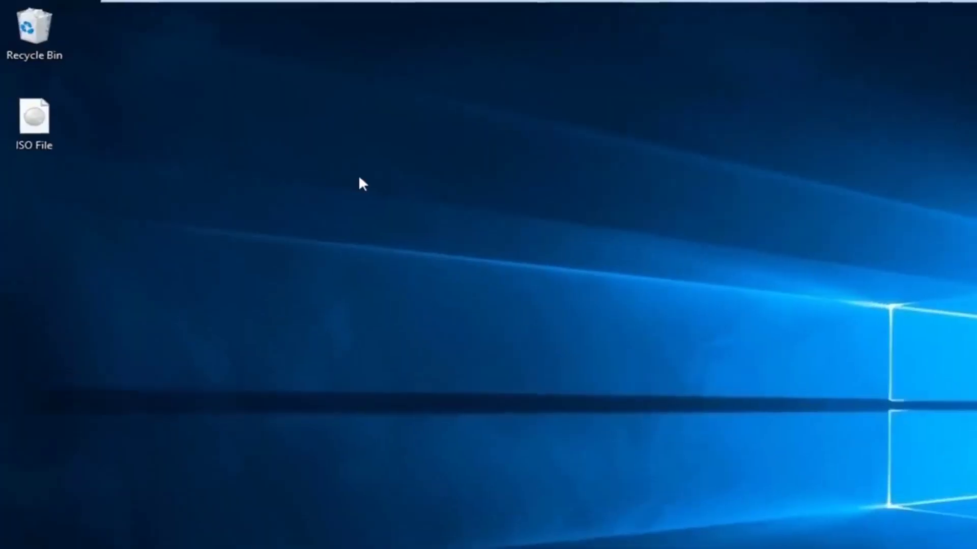
right_click(405, 197)
click(457, 385)
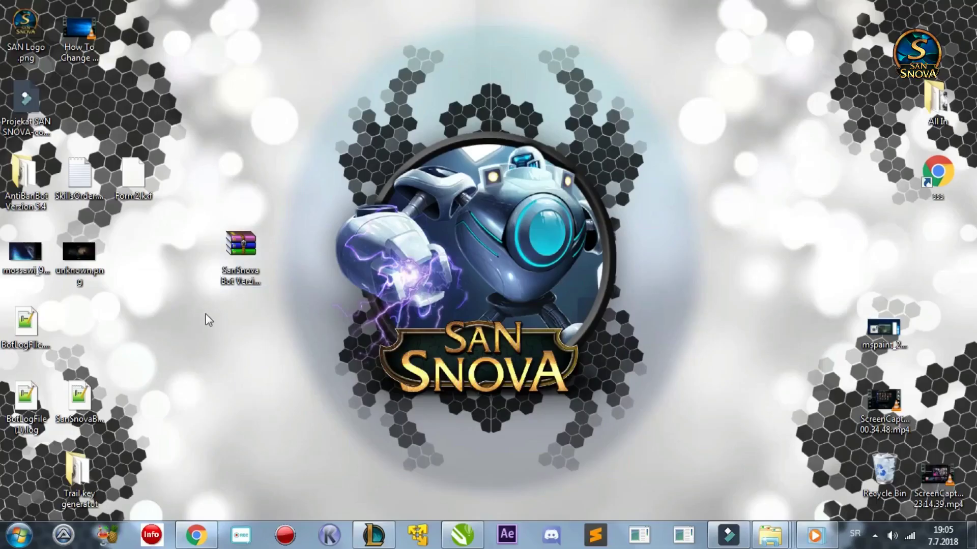
Extract the SanSnova Bot Verzion 5.4 archive onto the desktop, place the extracted folder beneath the archive and open it.
right_click(235, 230)
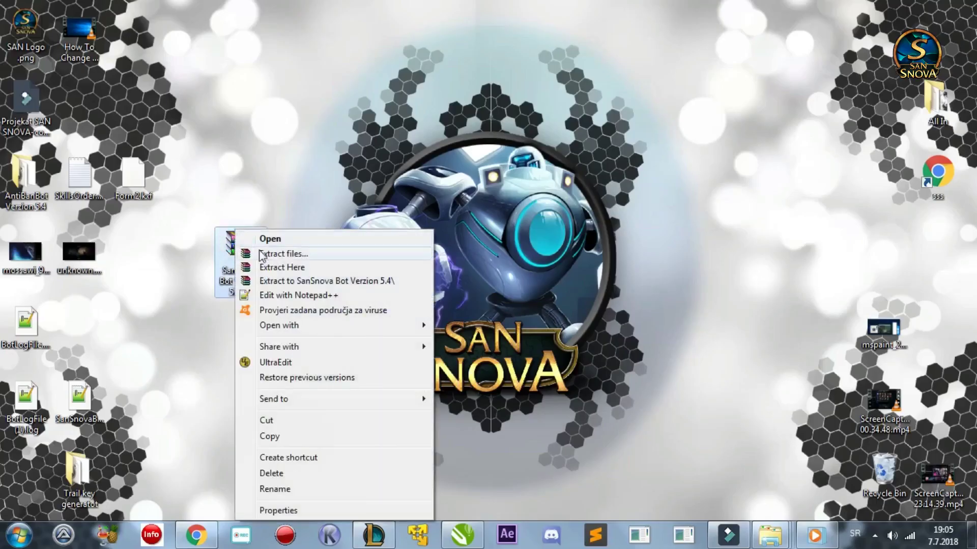
click(283, 267)
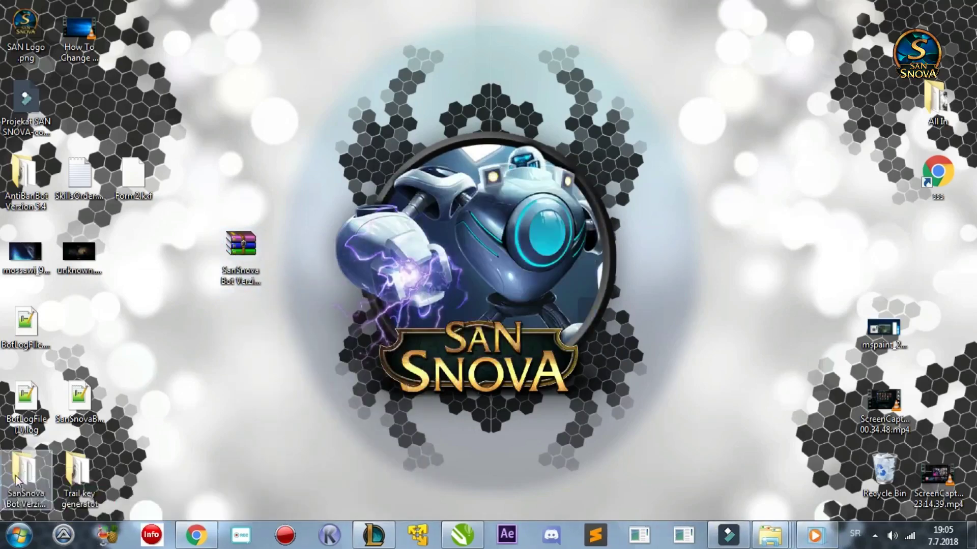
drag(18, 480, 244, 331)
double_click(241, 326)
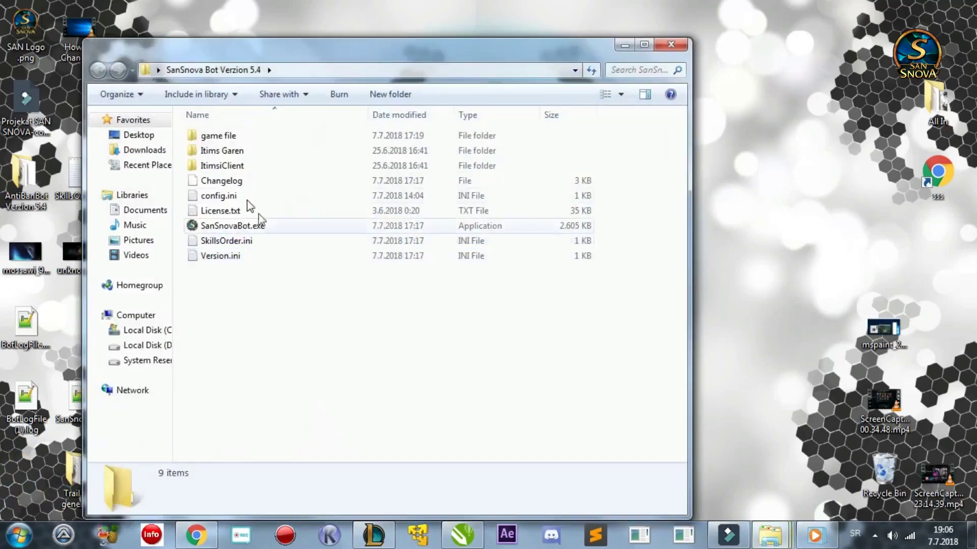
Launch SanSnovaBot.exe and open its configuration tool.
drag(217, 225, 338, 295)
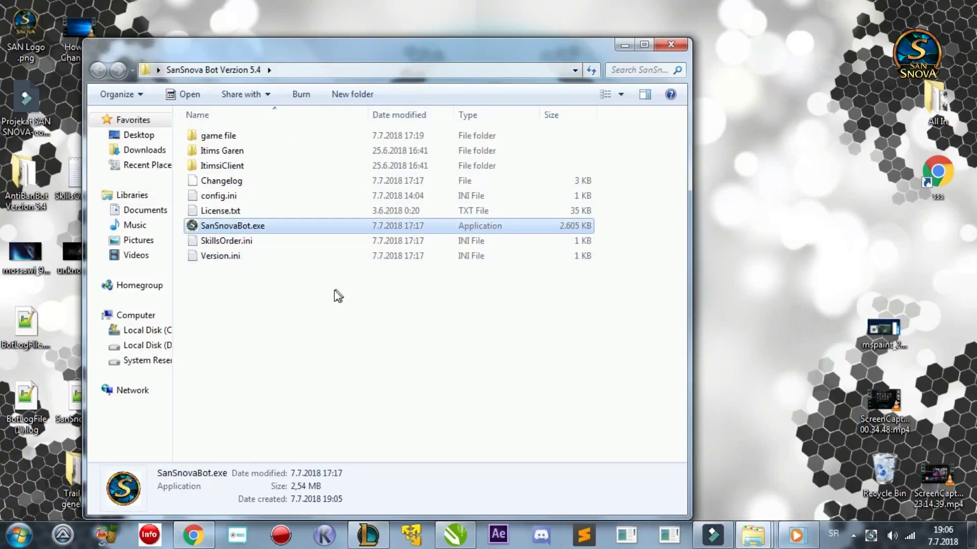
double_click(333, 291)
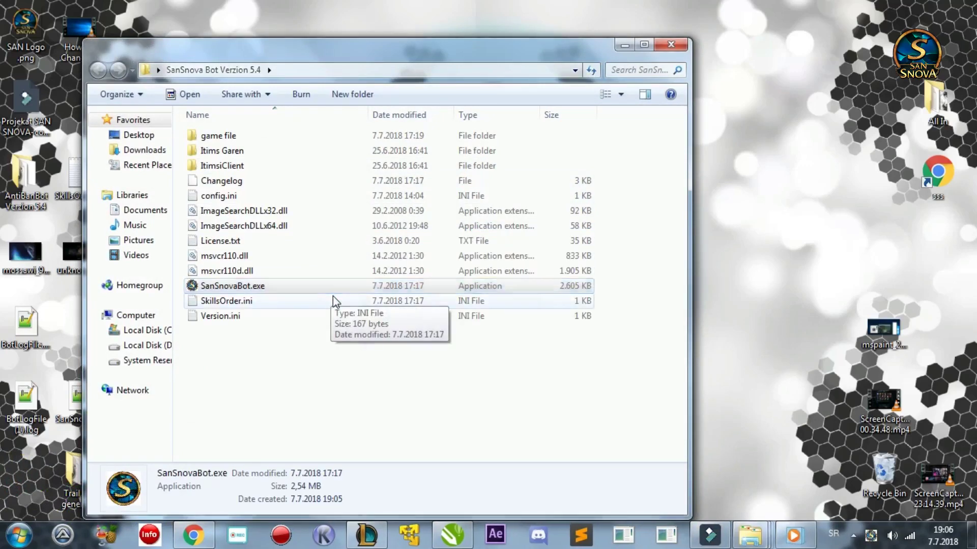
click(401, 162)
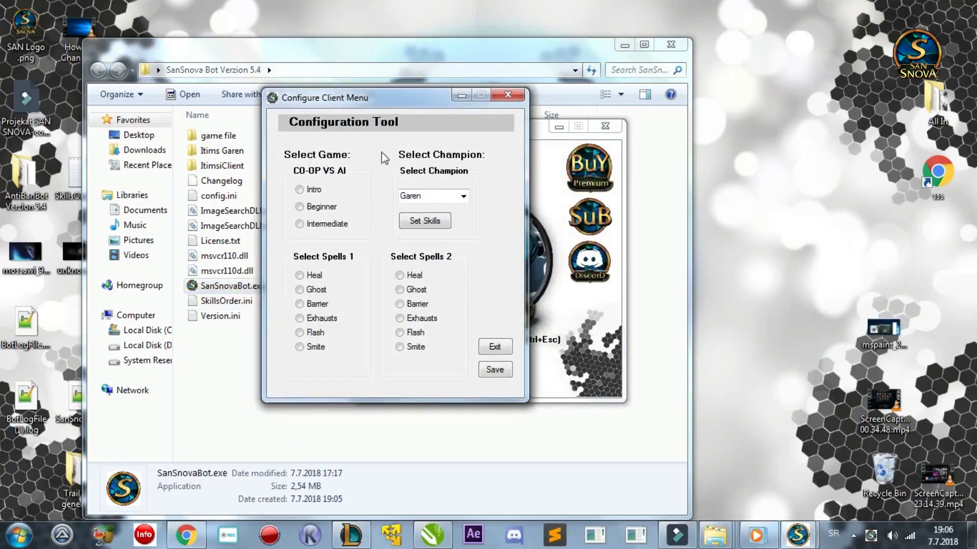
Configure a Beginner co-op vs AI game with champion Garen, Heal as the first spell and Barrier as the second.
click(463, 197)
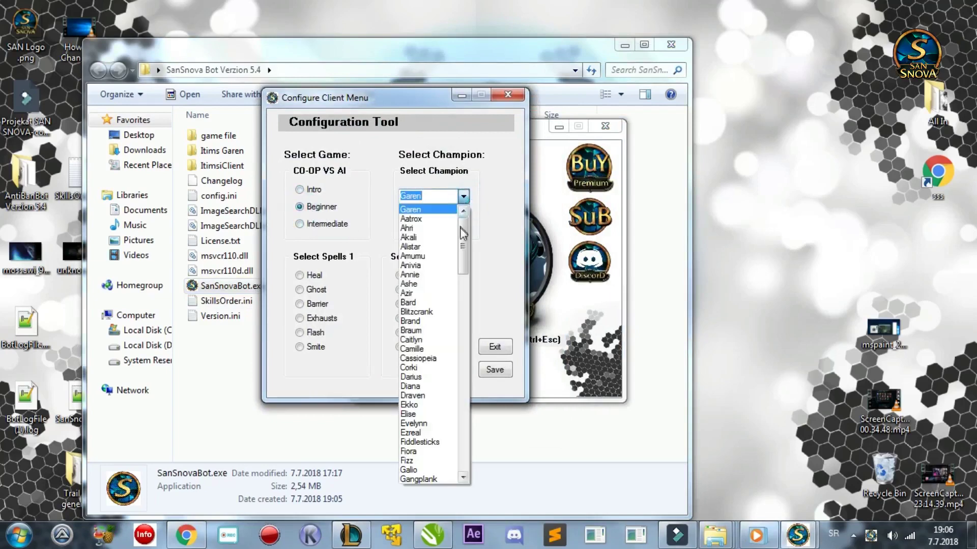
mouse_move(462, 228)
mouse_down()
mouse_move(463, 278)
mouse_move(463, 222)
mouse_up()
click(415, 210)
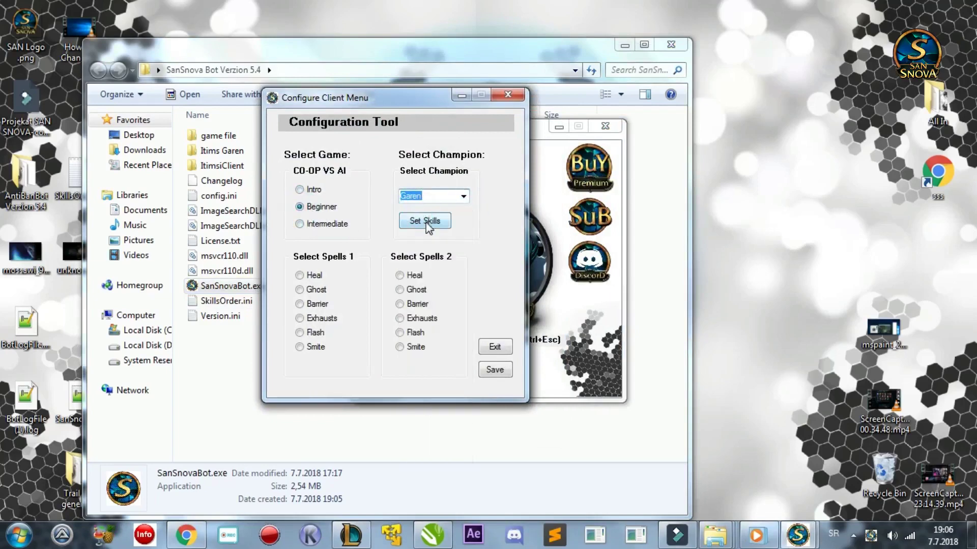
click(300, 275)
click(400, 318)
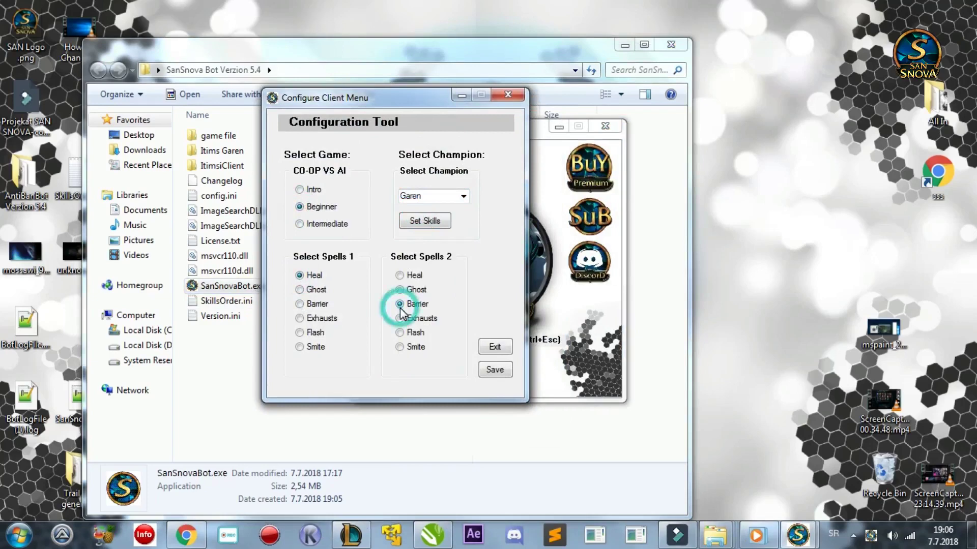
Set the skill order for levels 1 to 6 to Q, W, E, W, Q, R.
click(426, 221)
click(248, 203)
click(271, 235)
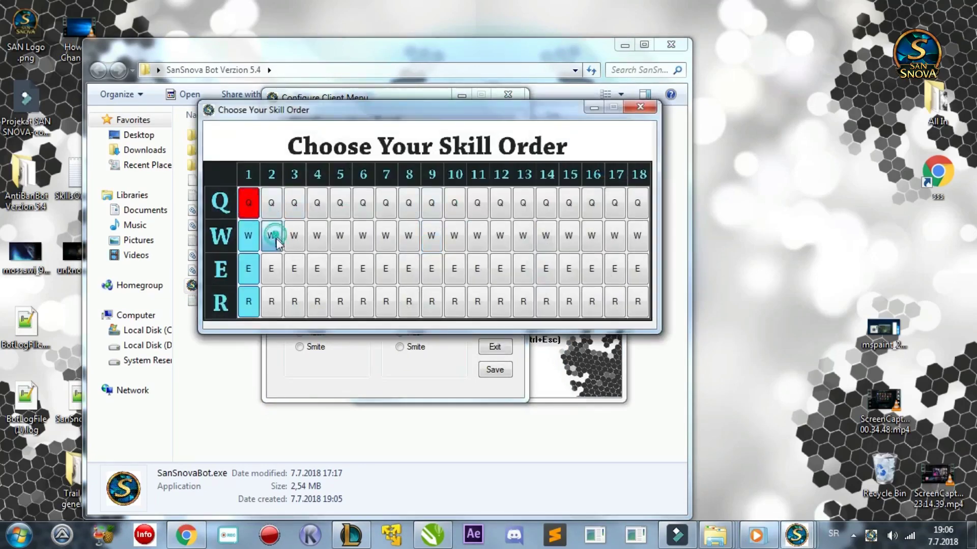
click(294, 268)
click(323, 237)
click(339, 202)
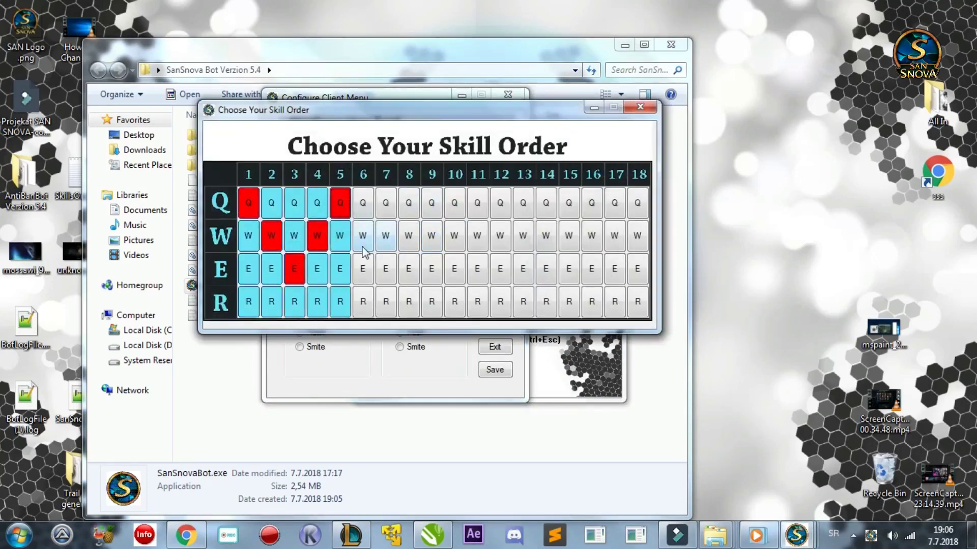
click(363, 301)
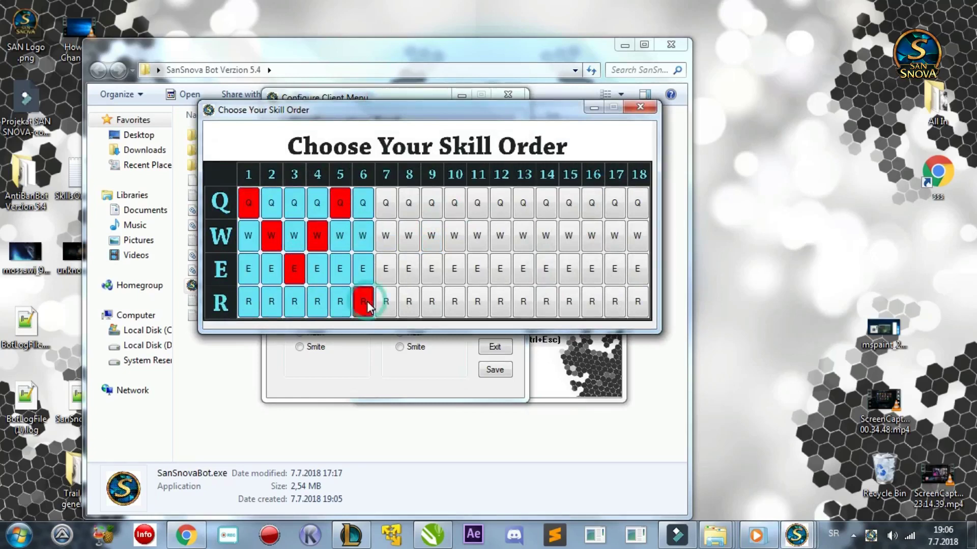
Set the skill order for levels 7 to 12 to E, W, R, W, E, R.
click(388, 272)
click(408, 235)
click(432, 203)
click(454, 235)
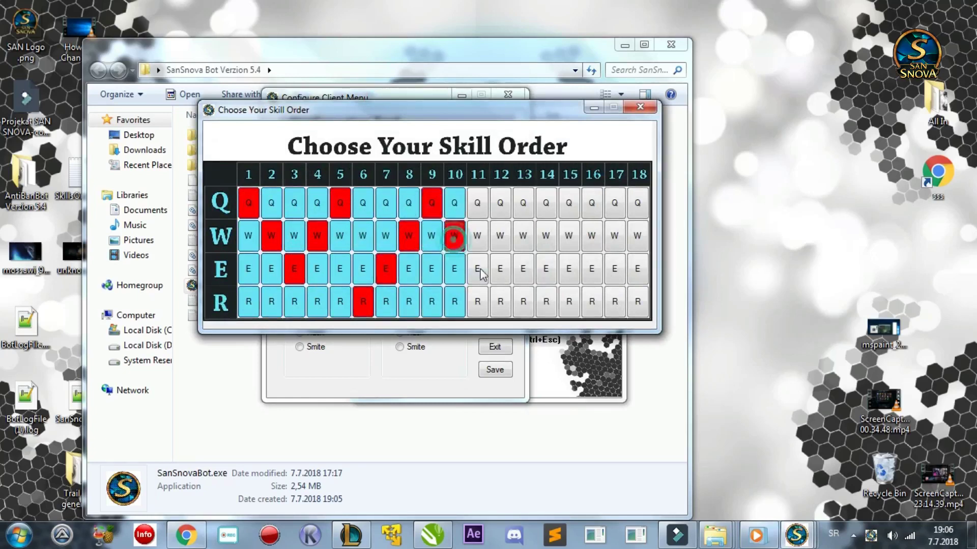
click(477, 268)
click(501, 301)
click(432, 301)
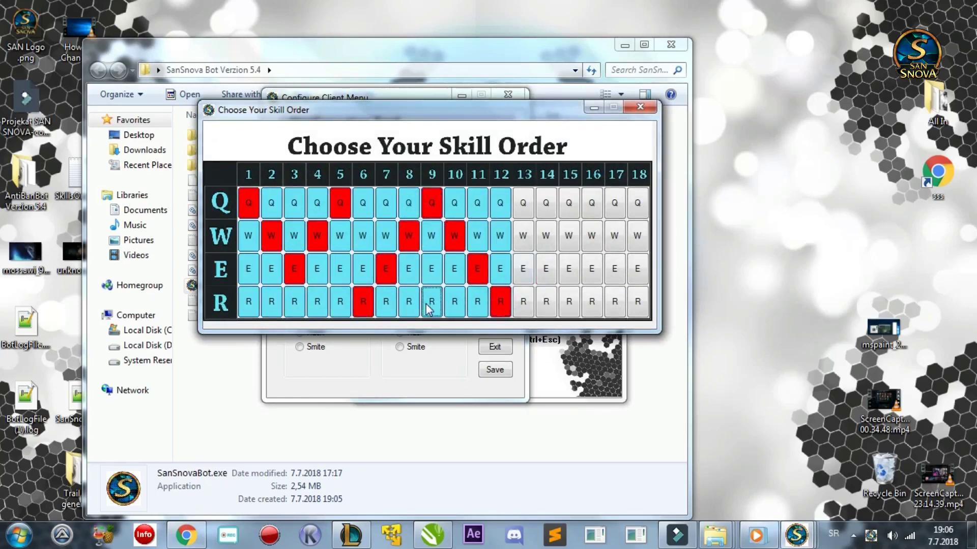
Assign Q to levels 13–15, W to level 16 and E to levels 17–18, and close the skill order and configuration windows.
click(524, 203)
click(546, 203)
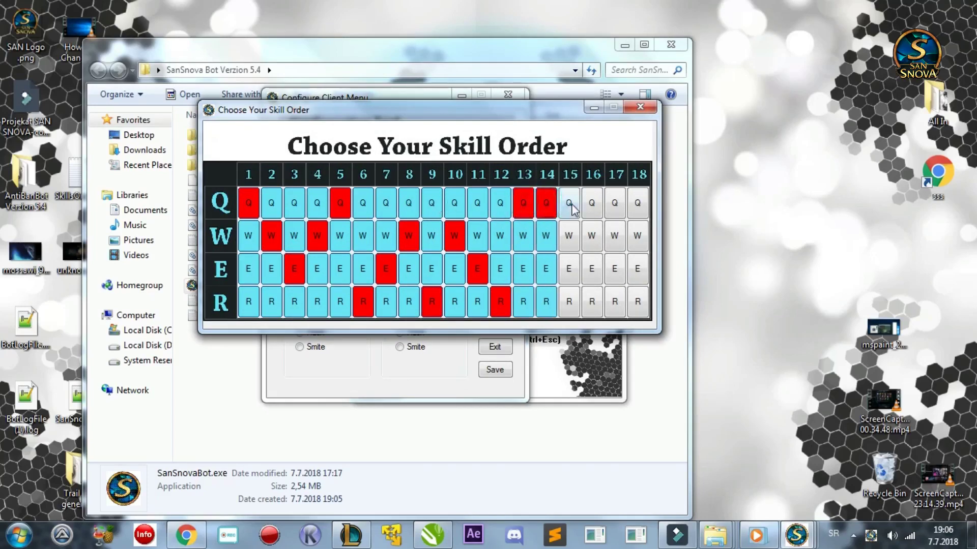
click(569, 203)
click(592, 203)
click(509, 305)
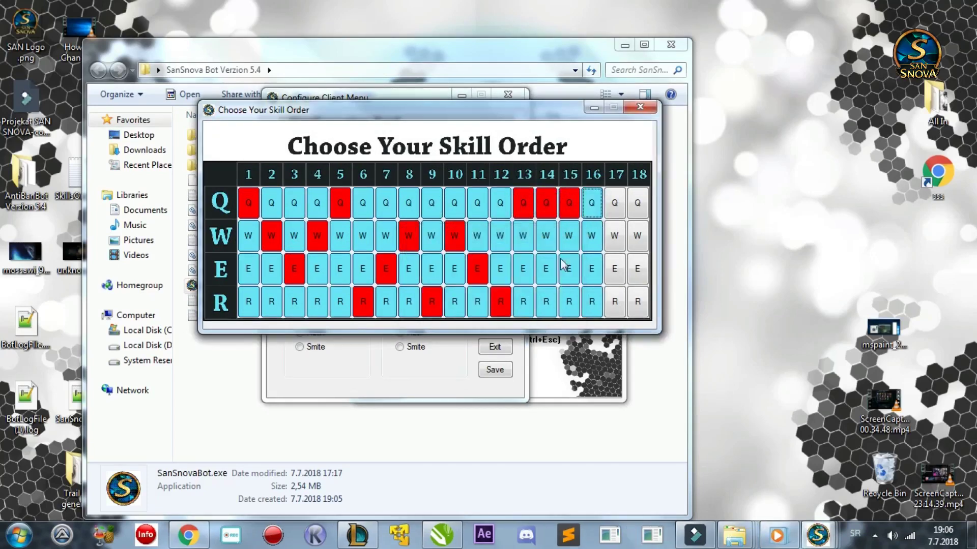
click(592, 239)
click(614, 269)
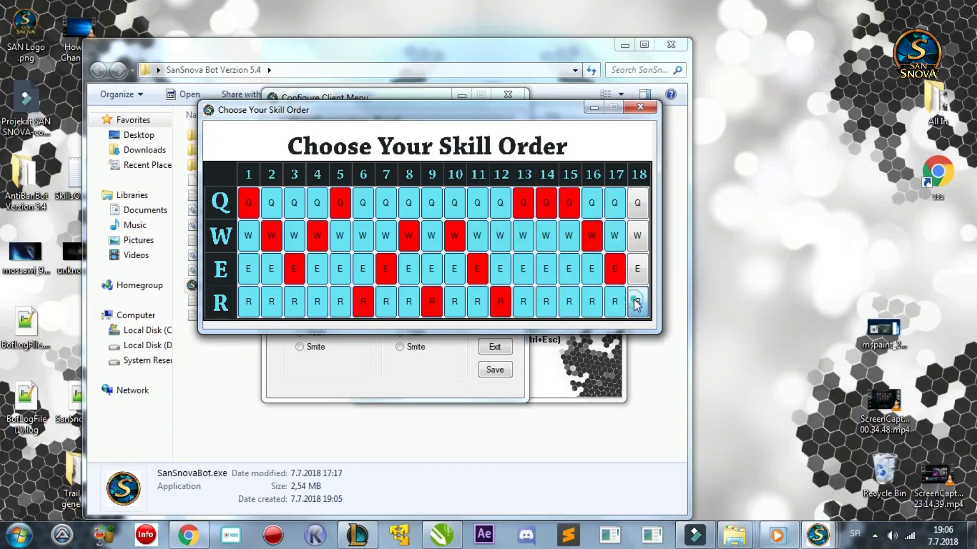
click(637, 301)
key(Return)
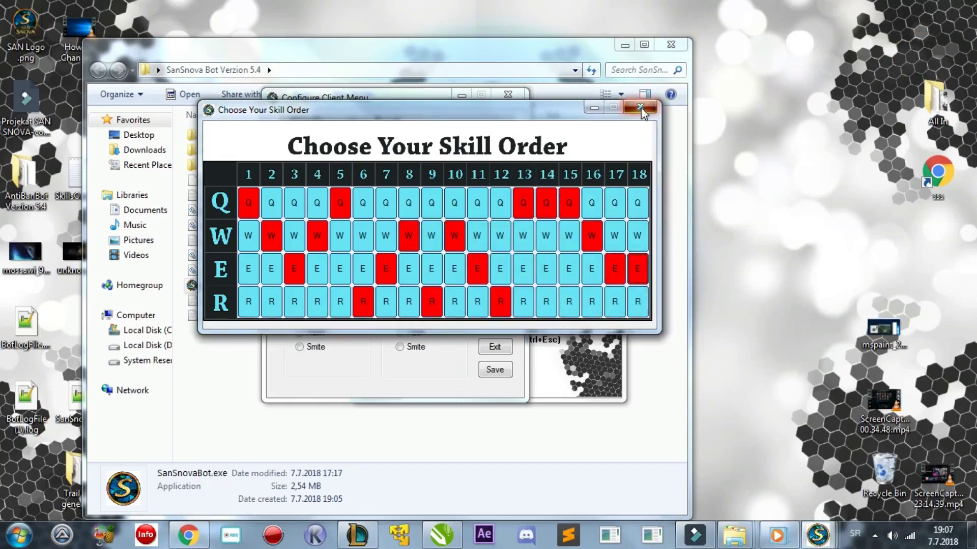
click(639, 107)
click(517, 97)
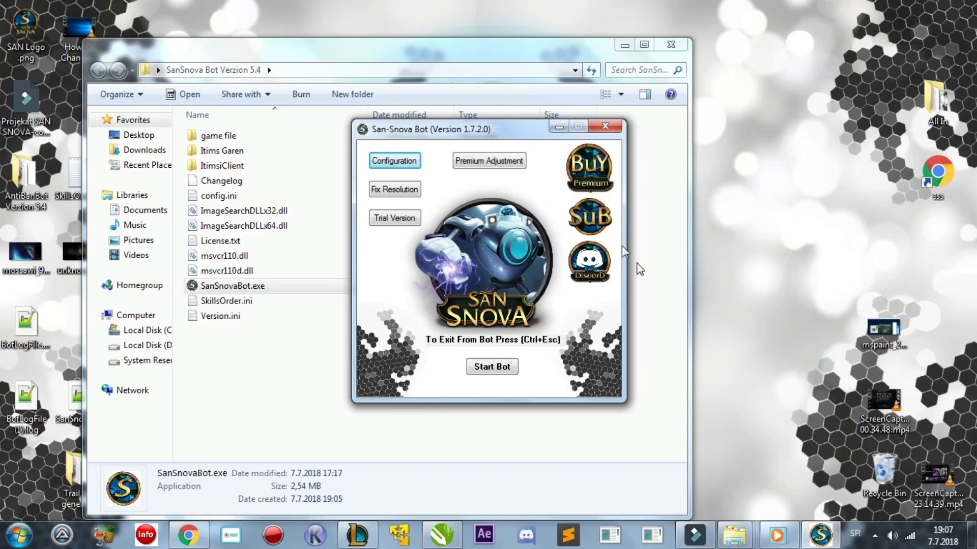
Open the Pixel Tool for the client windows from the premium adjustment settings.
click(515, 165)
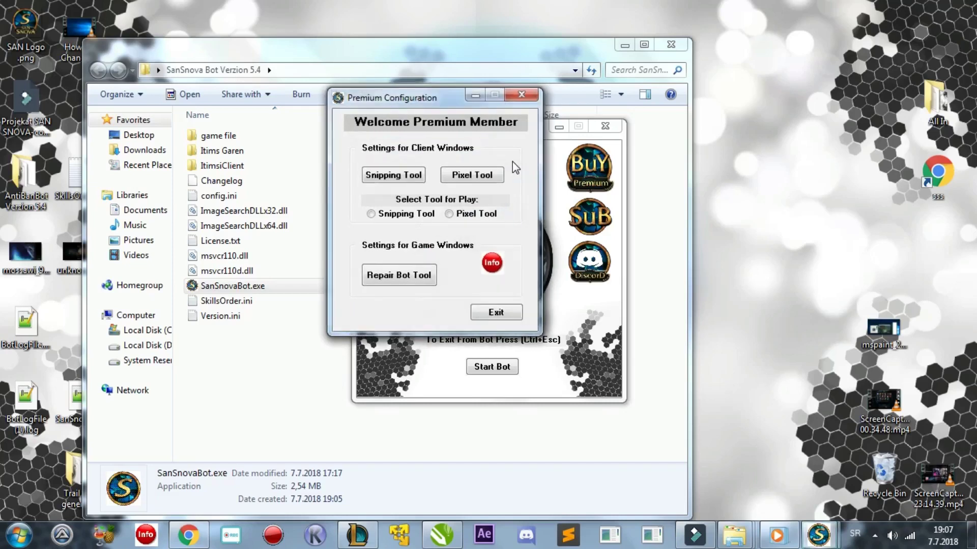
click(478, 175)
click(468, 176)
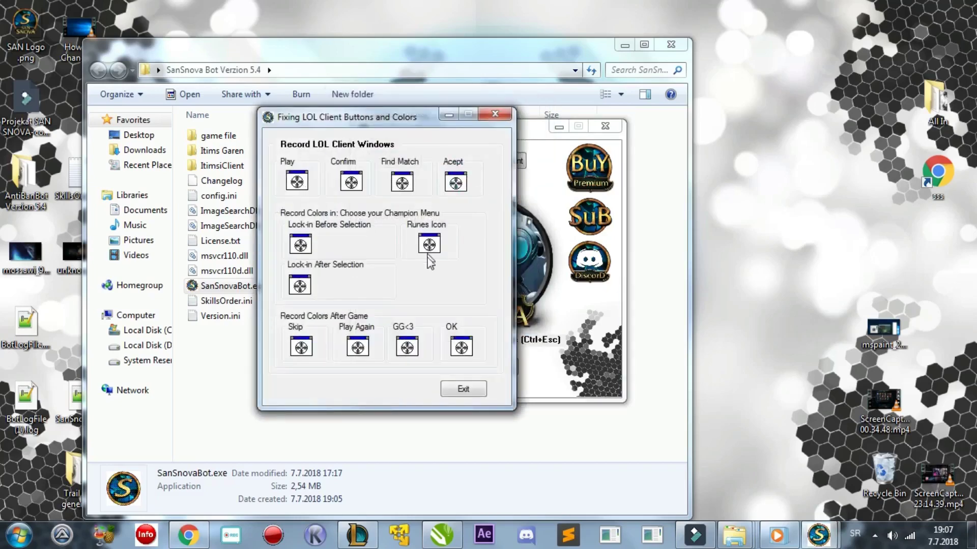
Record the League client's Play button with the Pixel Tool's Play picker, and exit the Pixel Tool and premium configuration.
click(357, 534)
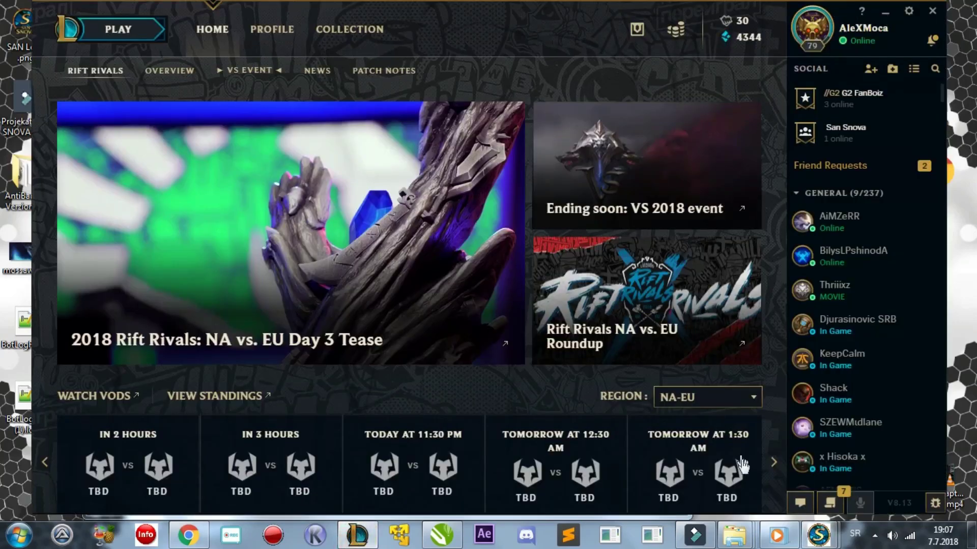
mouse_move(818, 534)
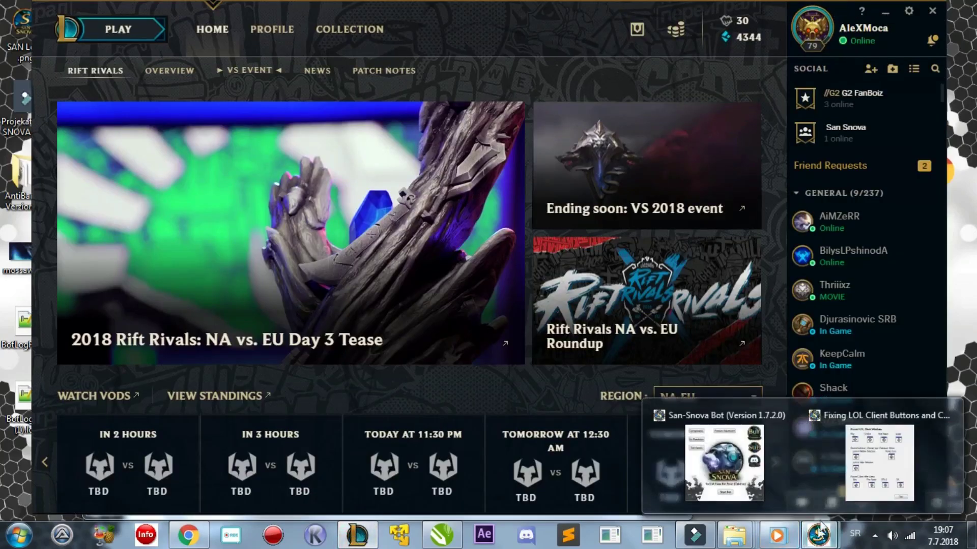
click(871, 477)
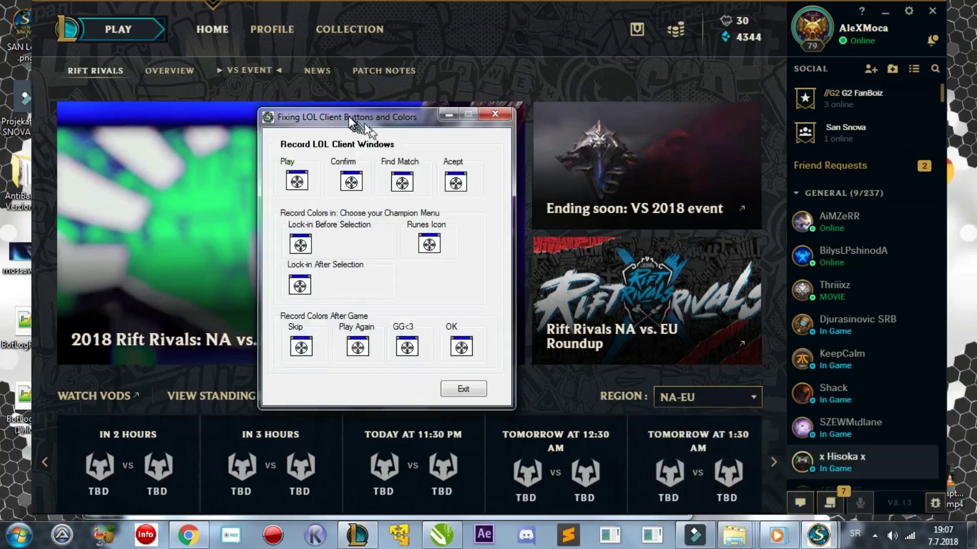
drag(348, 115, 507, 83)
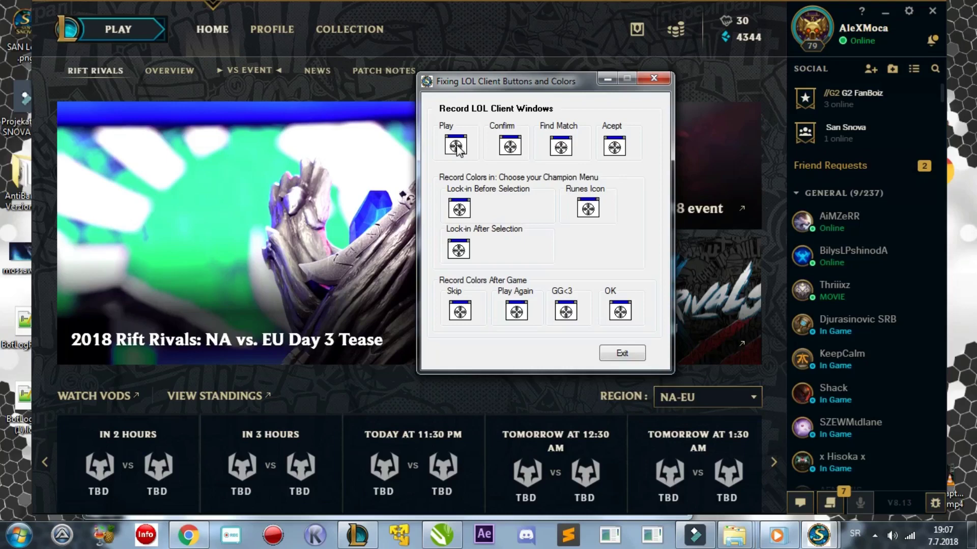
drag(456, 147, 127, 29)
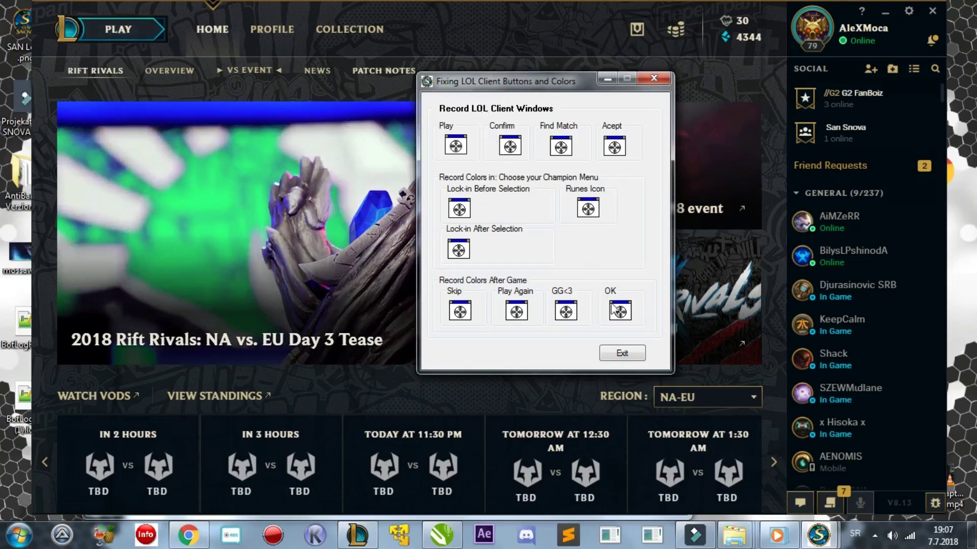
click(626, 354)
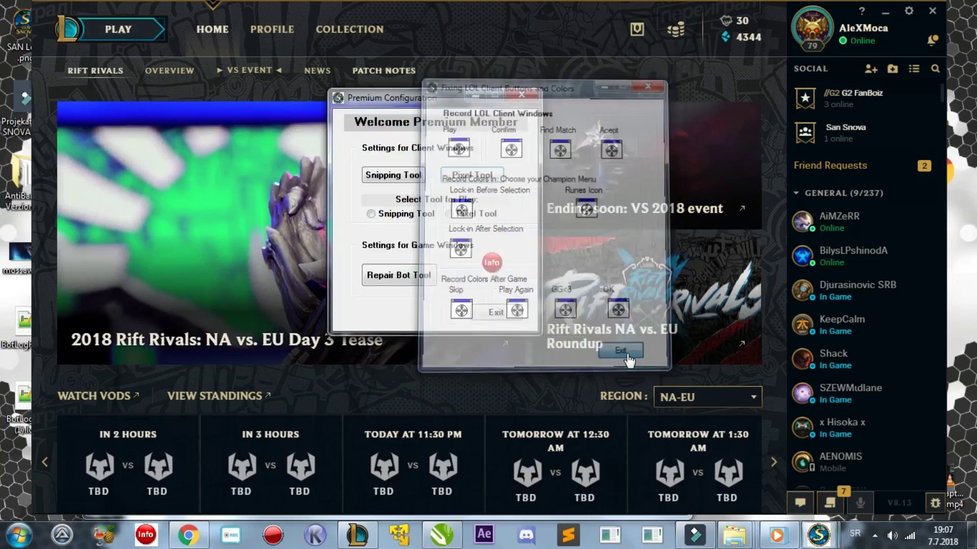
click(506, 316)
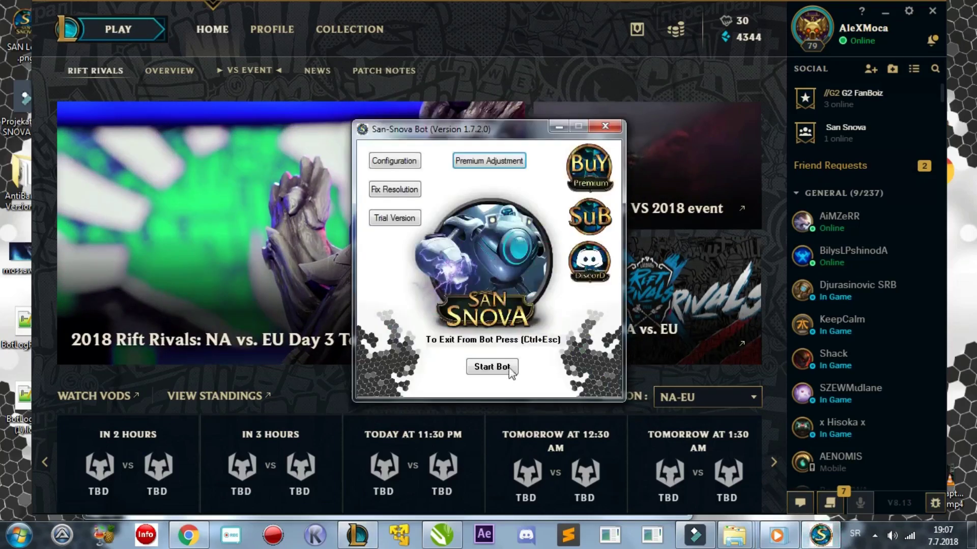
Open the Snipping Tool for the client windows from the premium adjustment settings and look through Snip 1 to Snip 4.
click(491, 163)
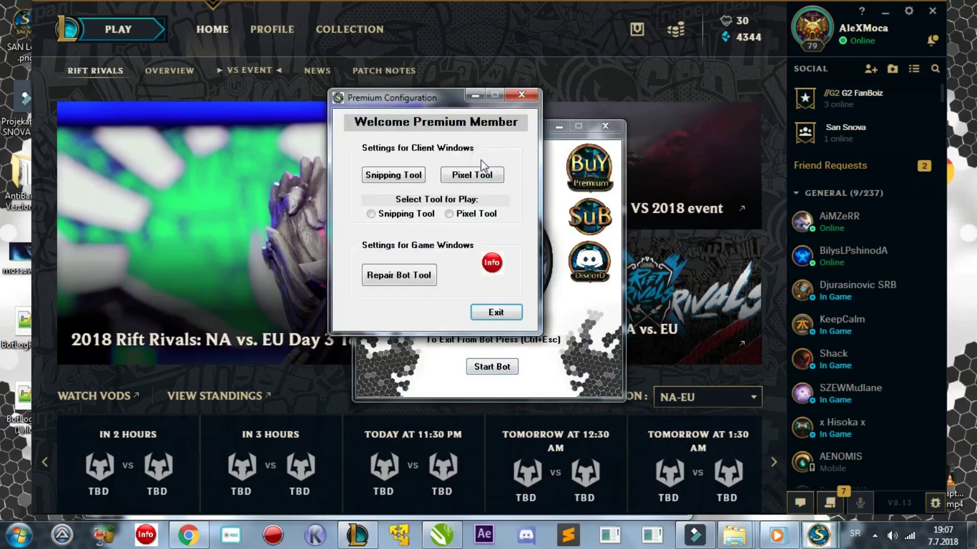
click(404, 175)
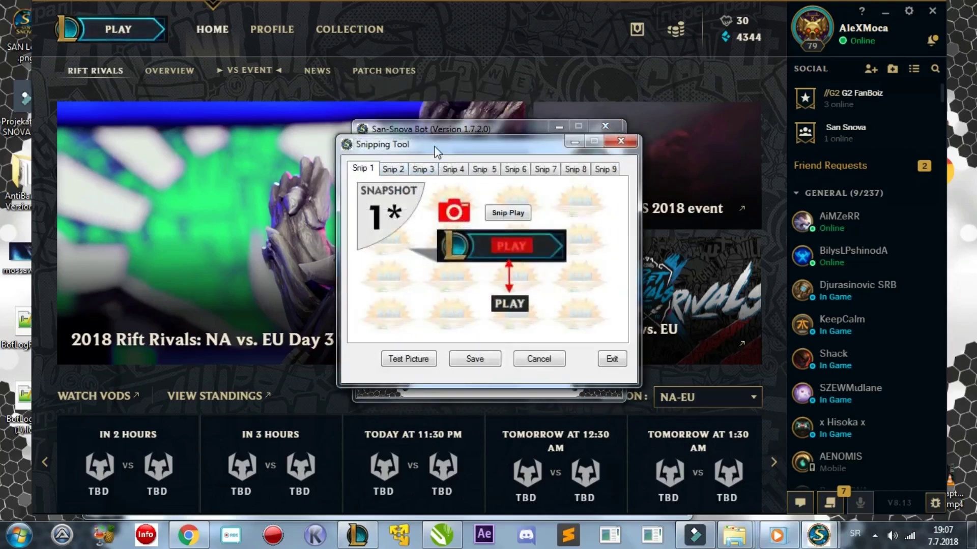
drag(435, 147, 396, 86)
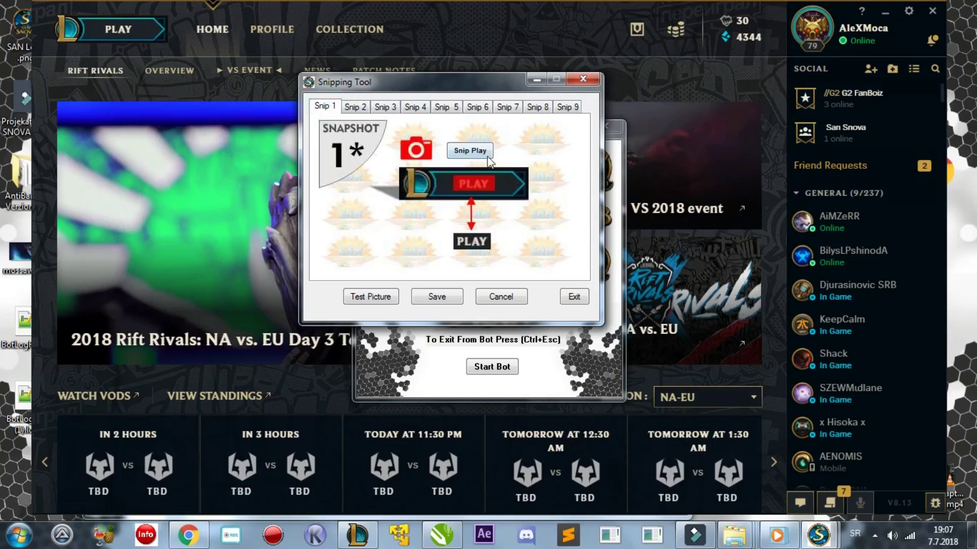
click(355, 106)
click(382, 106)
click(413, 107)
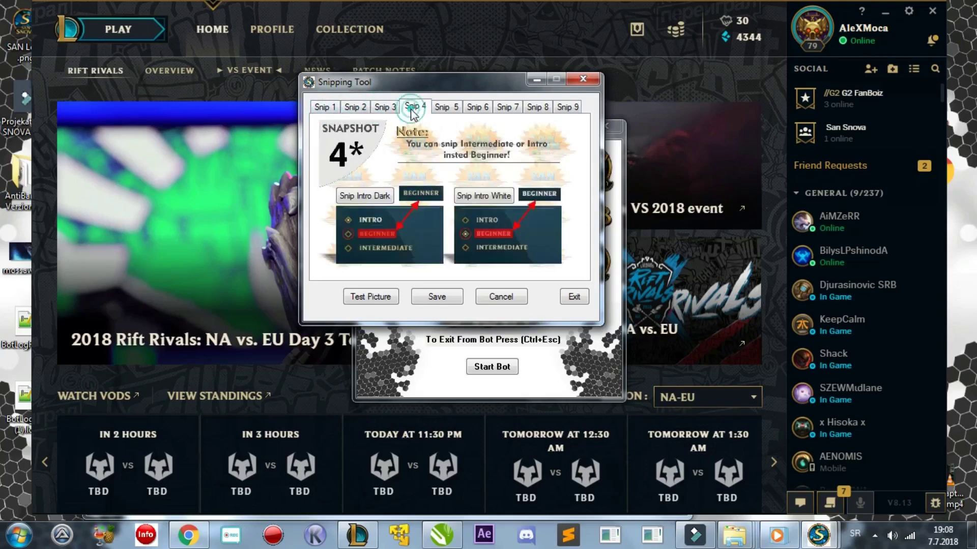
click(323, 106)
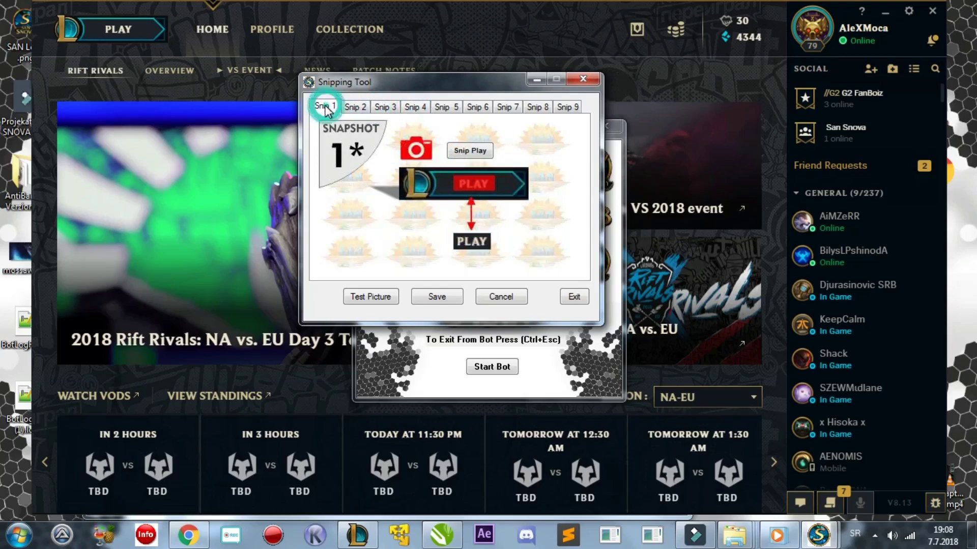
Snip the PLAY label in the League client as snapshot 1 and save it.
click(469, 151)
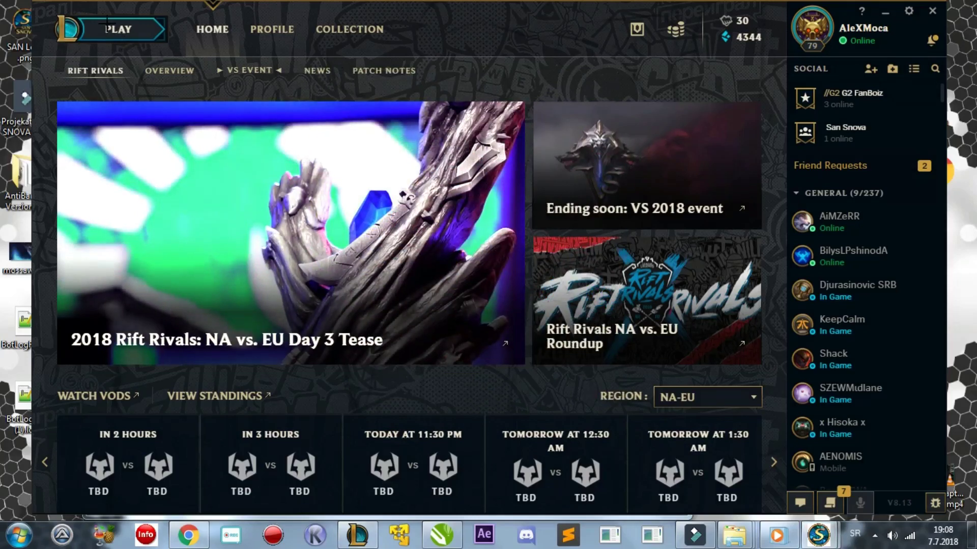
drag(106, 25, 130, 33)
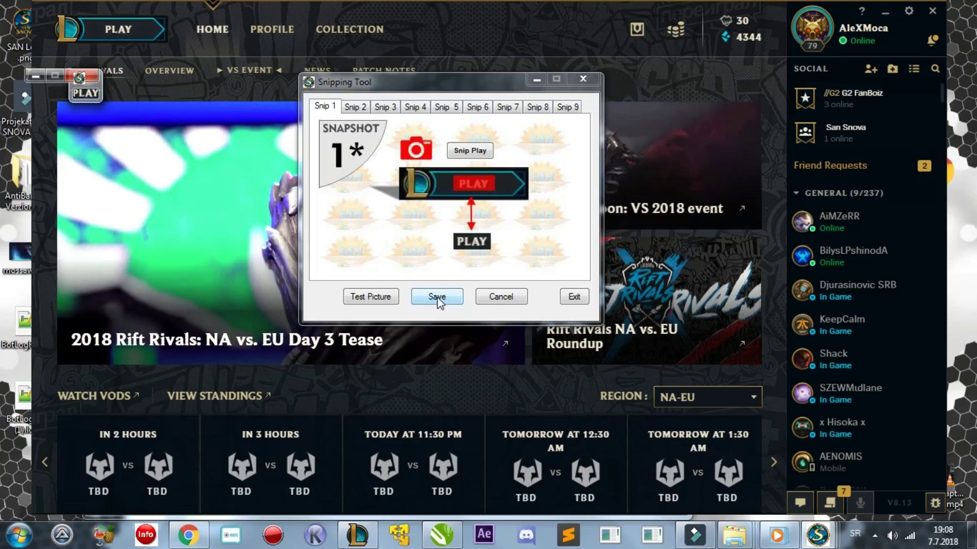
click(437, 300)
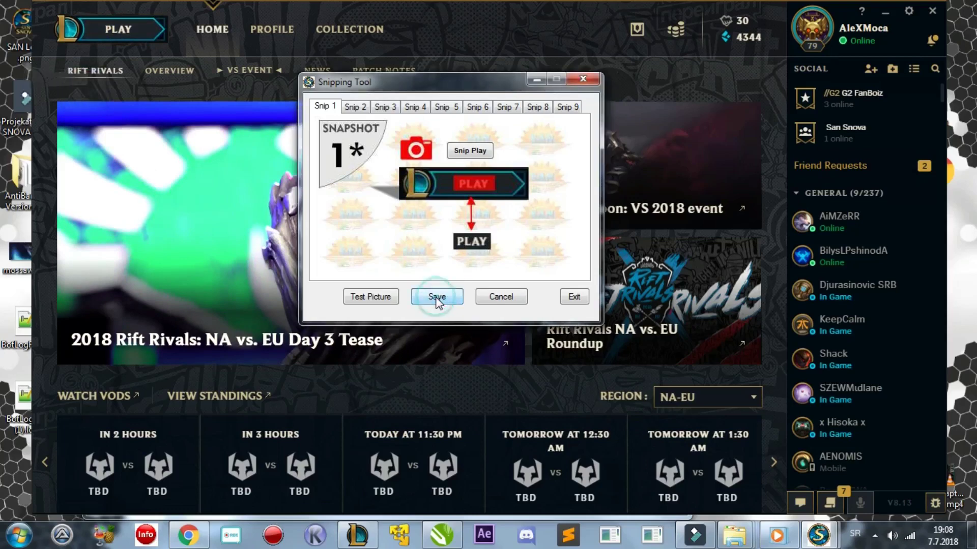
Test the saved Play picture against the client and return to the Snipping Tool window.
click(372, 298)
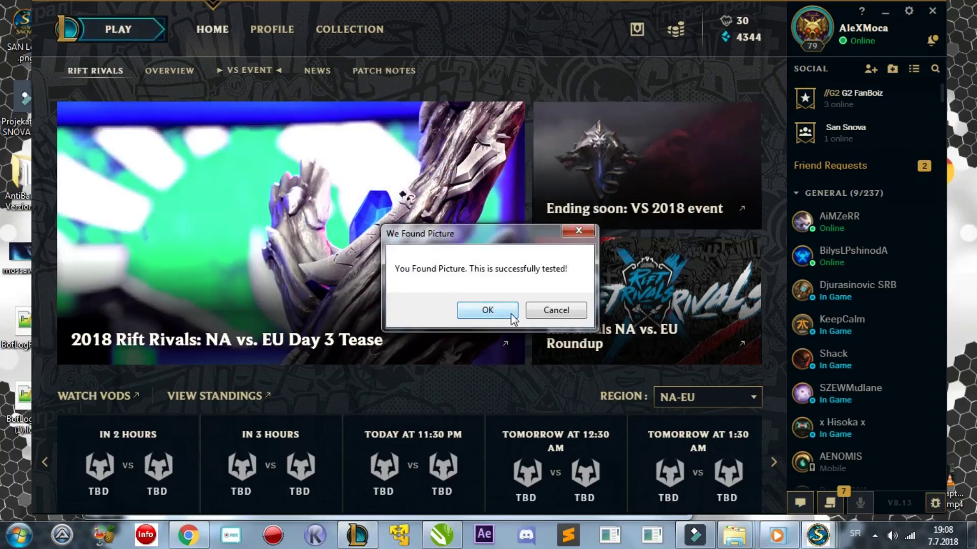
click(499, 309)
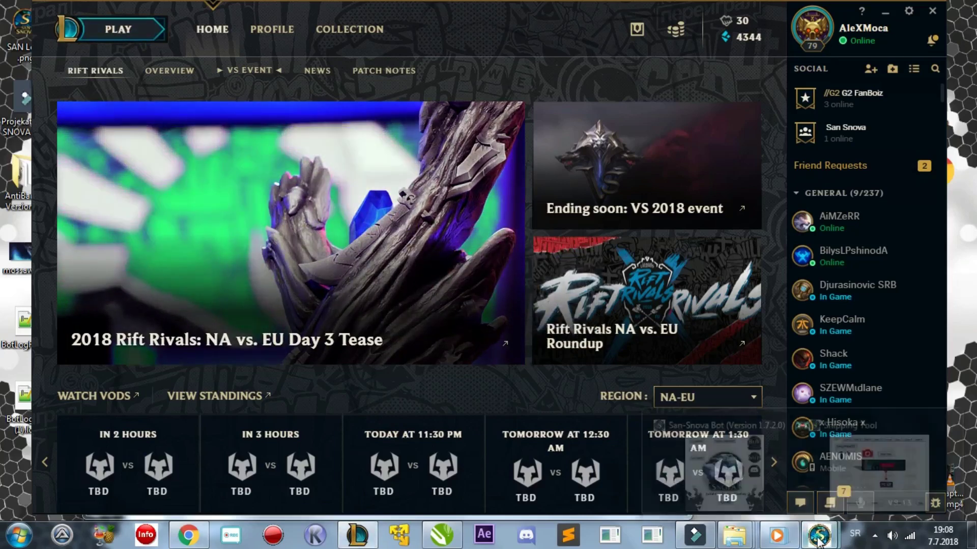
click(859, 468)
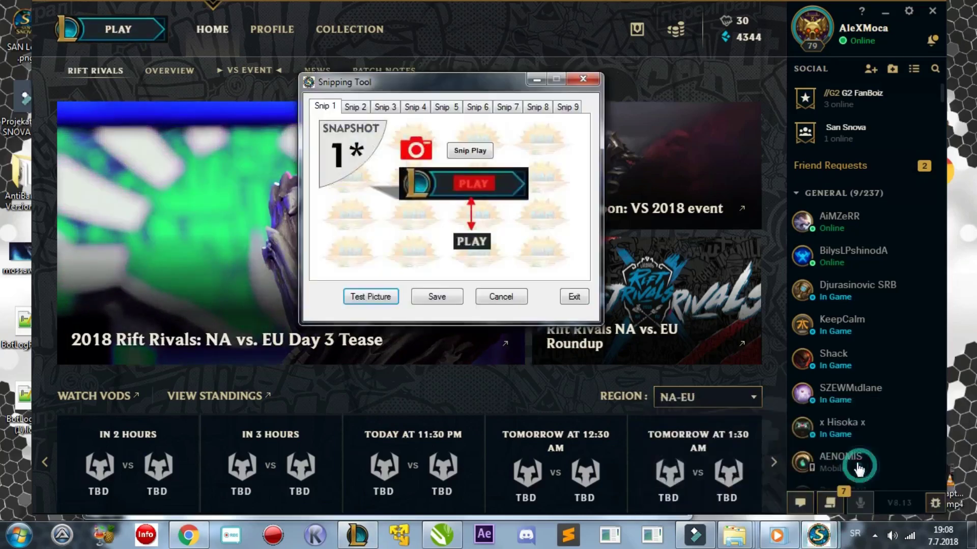
Examine the snapshot instructions from Snip 2 through Snip 9 in the Snipping Tool.
click(355, 107)
click(385, 107)
click(414, 107)
click(444, 108)
click(477, 106)
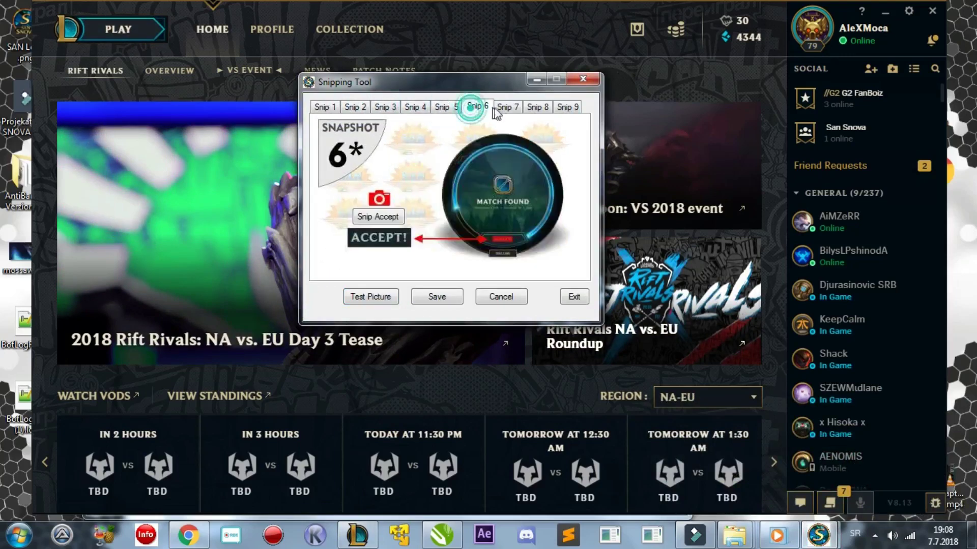
click(507, 106)
click(537, 107)
click(566, 107)
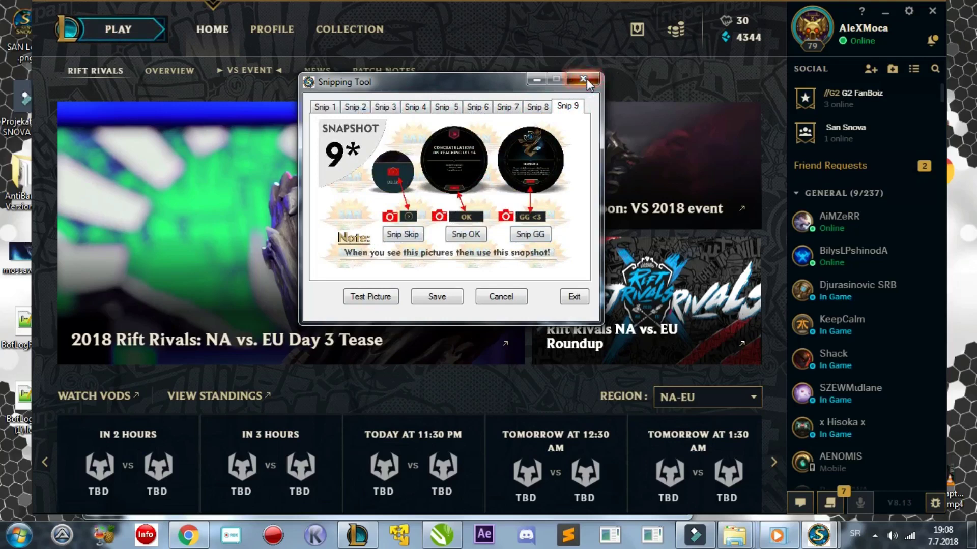
Close the Snipping Tool and the Premium Configuration window.
drag(463, 77, 377, 74)
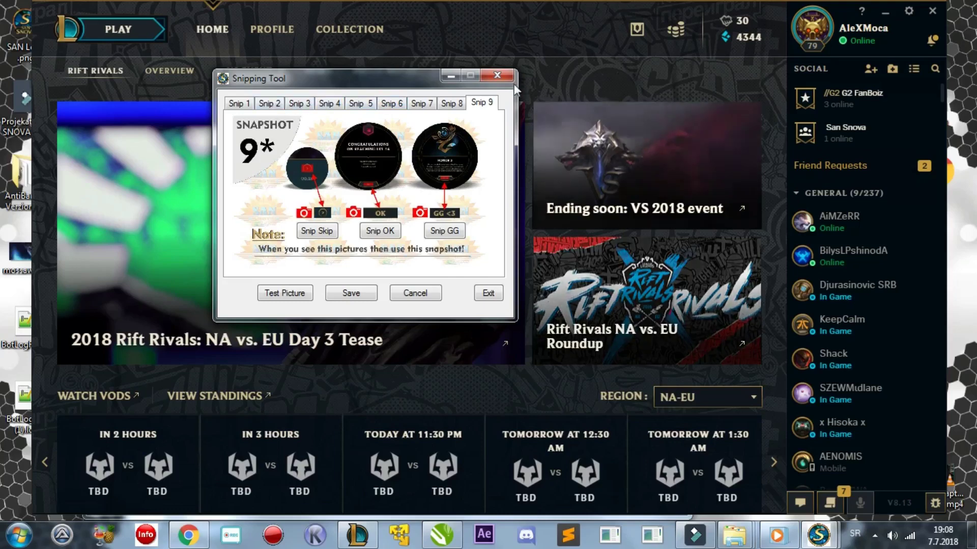
click(497, 75)
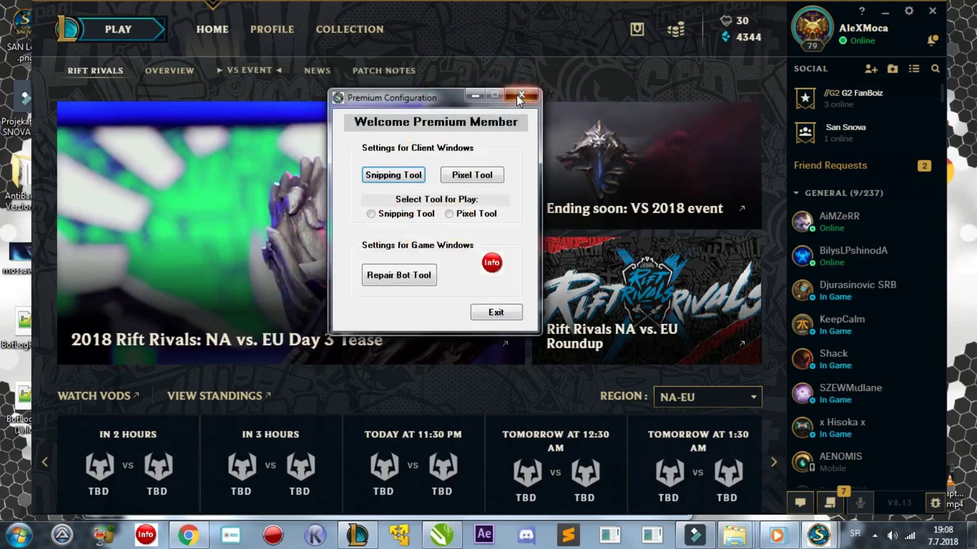
click(519, 97)
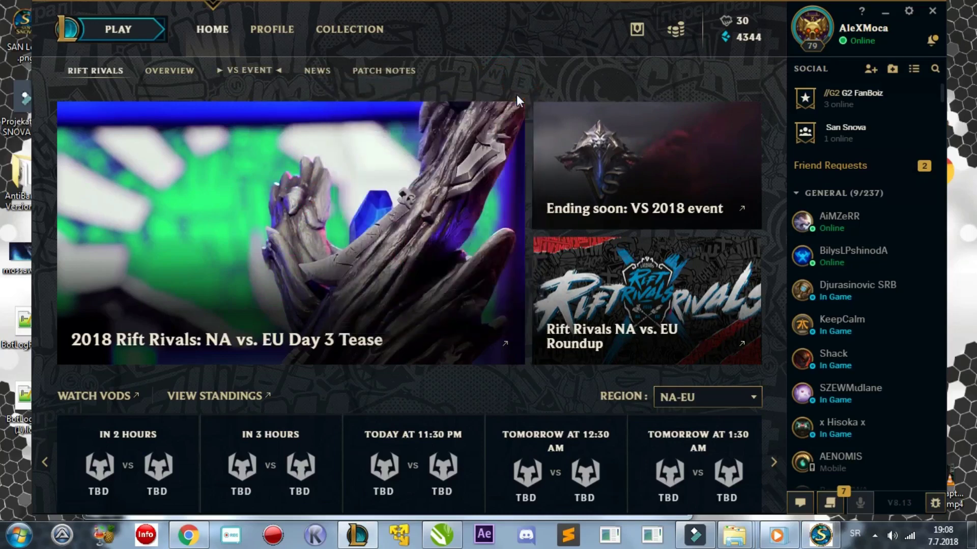
Bring back the San-Snova Bot window, start the bot and pause it in the client's game selection.
click(813, 542)
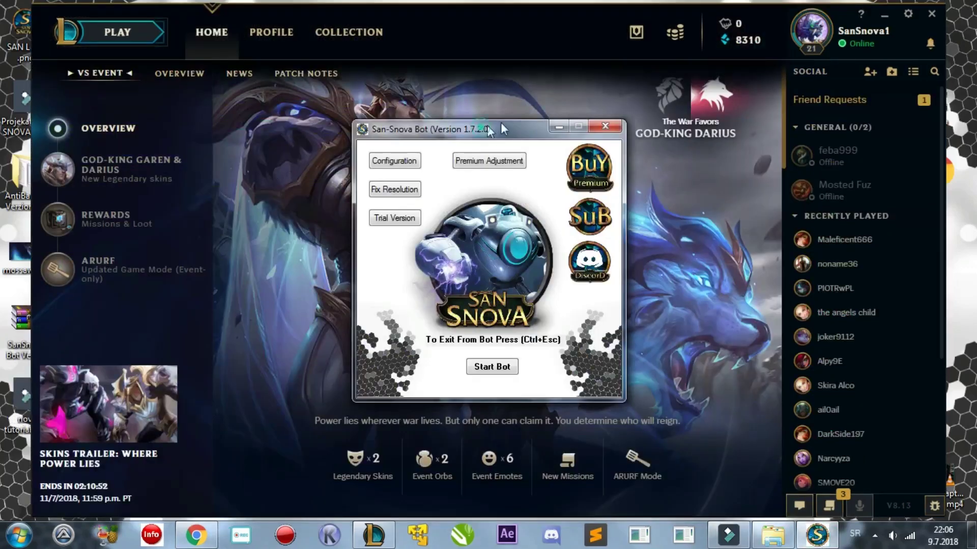
drag(490, 131, 588, 126)
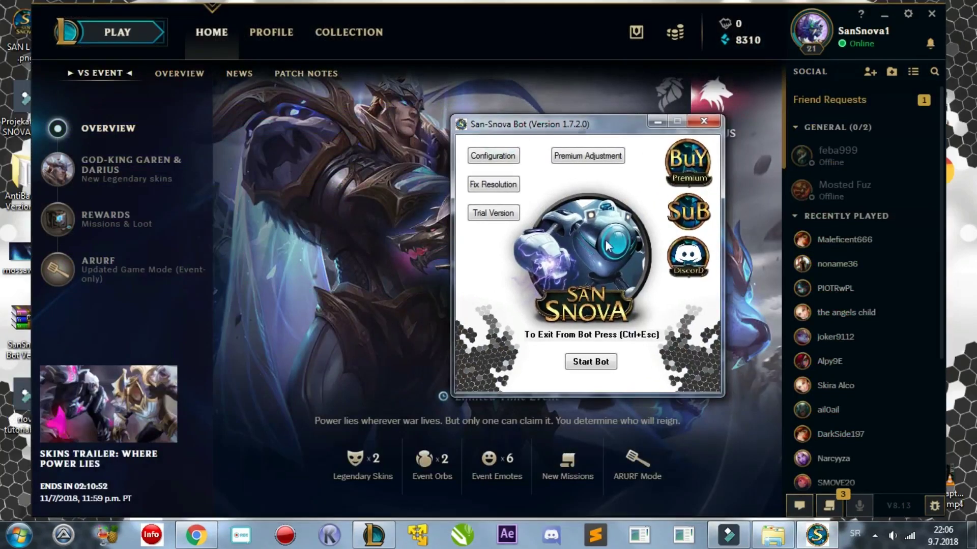
click(590, 361)
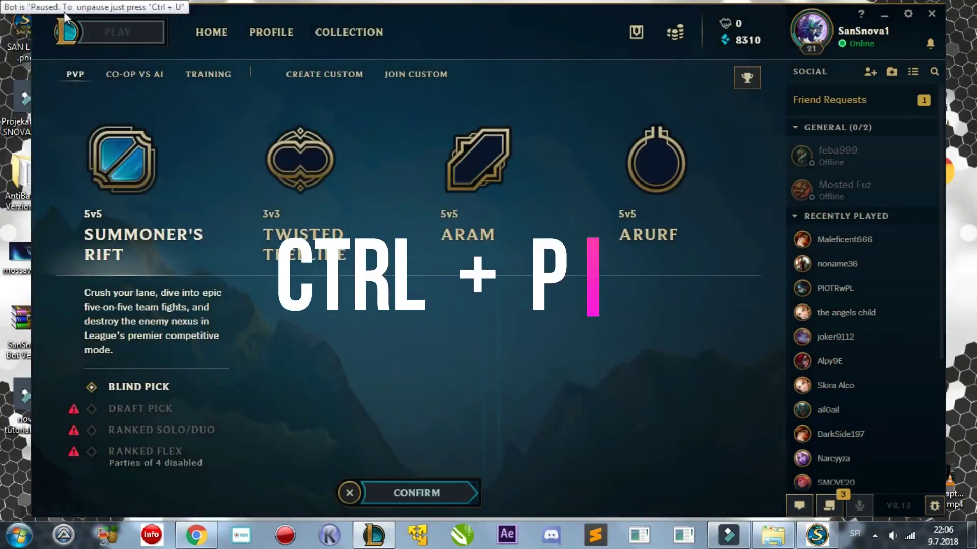
Start a Practice Tool training game with Ashe as the champion.
click(223, 76)
click(478, 159)
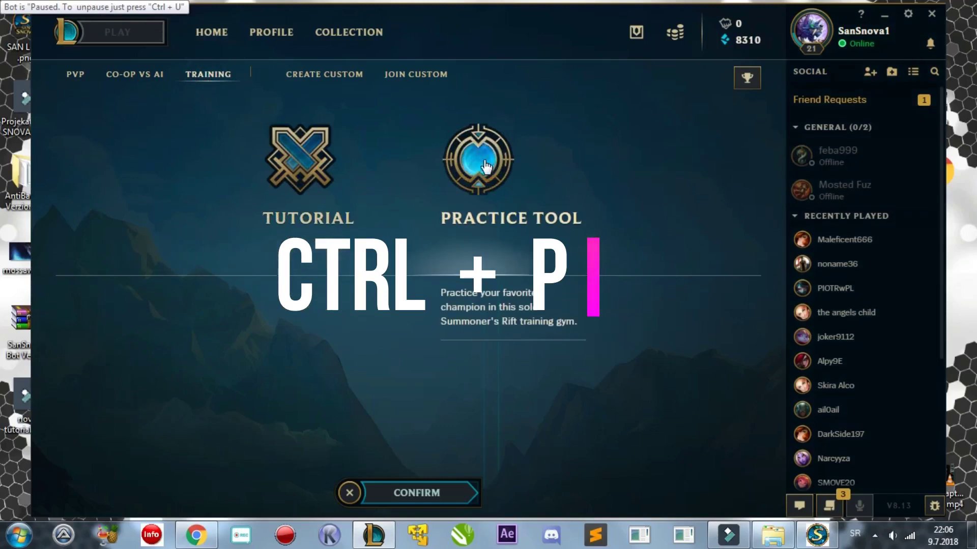
click(442, 485)
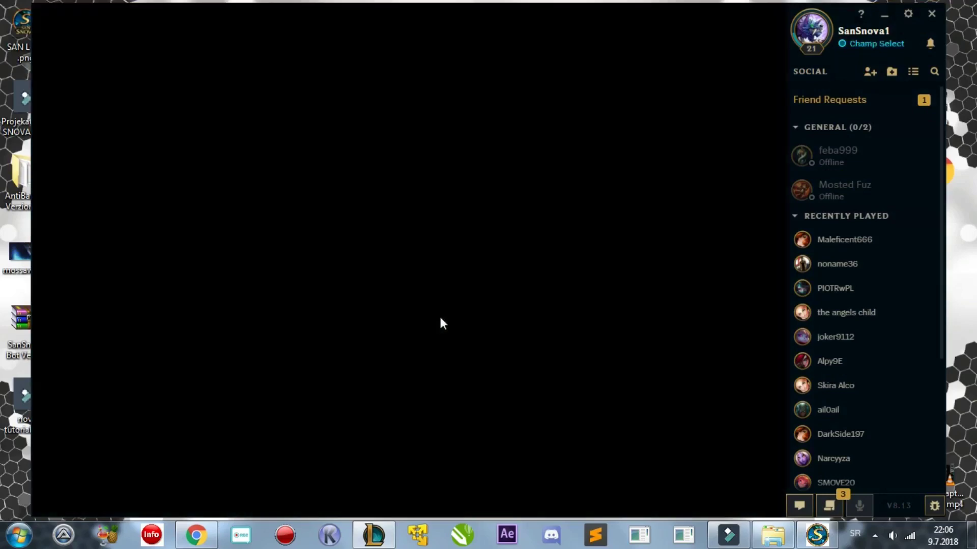
text(Ashe)
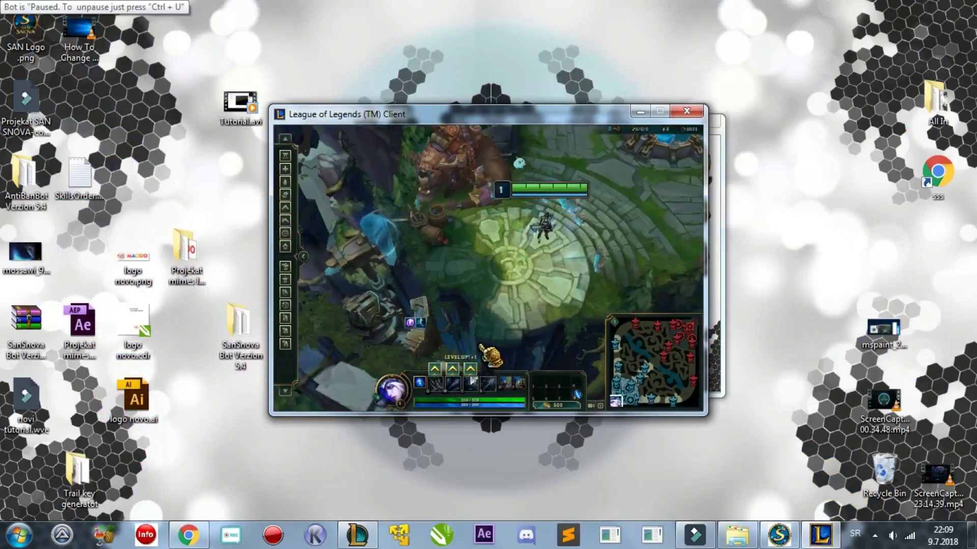
Open the bot's item snipping window over the in-game shop and move it clear of the recommended items.
mouse_move(296, 234)
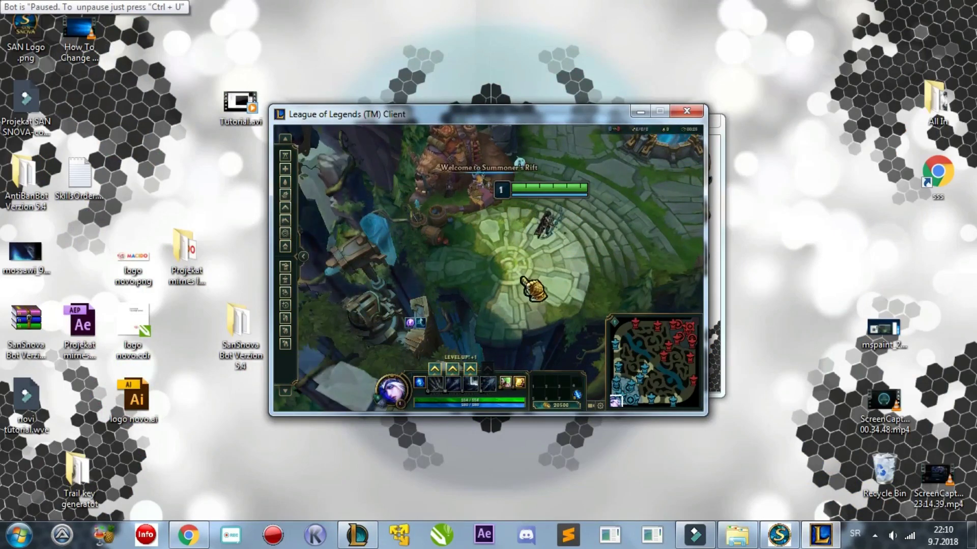
key(ctrl+i)
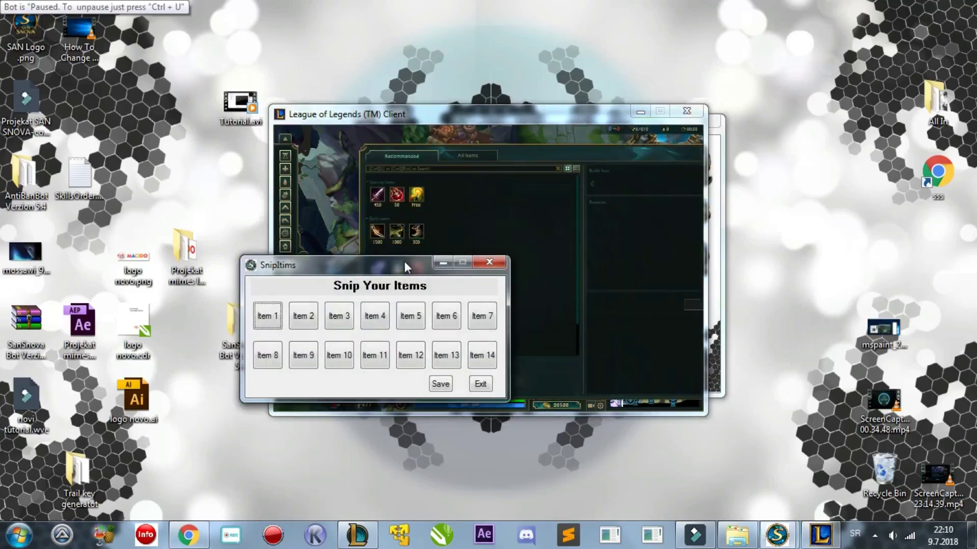
drag(407, 268, 598, 193)
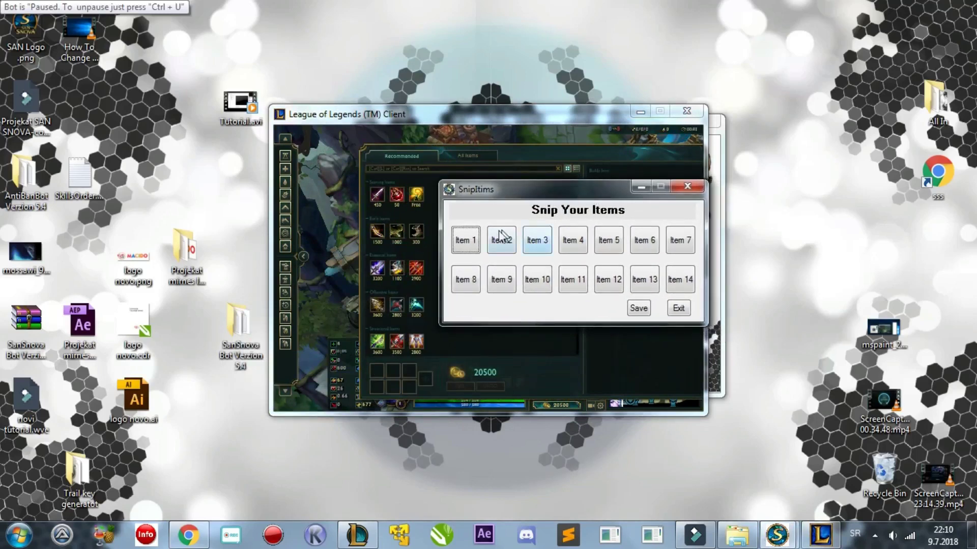
Snip the Doran's Blade icon from the in-game shop as Item 1 and save it.
click(466, 241)
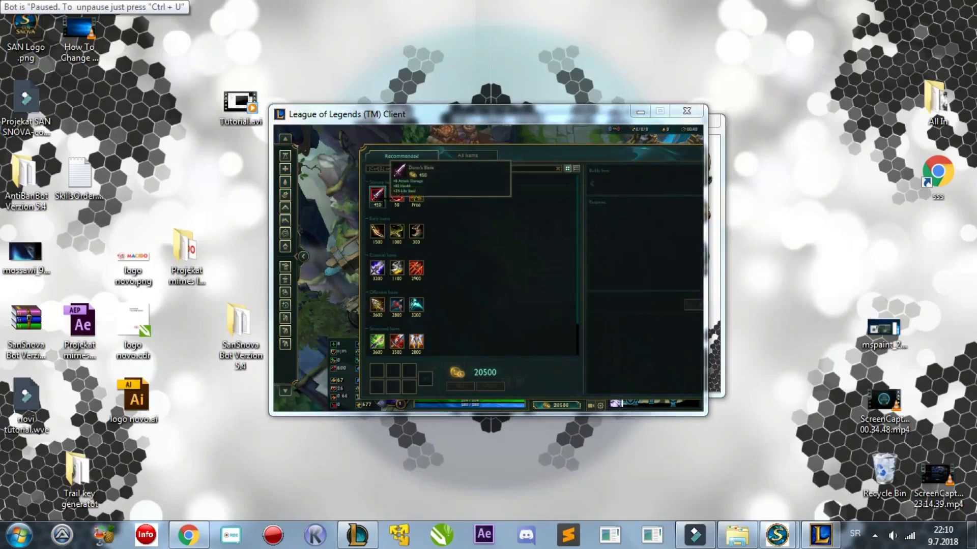
drag(369, 187, 385, 203)
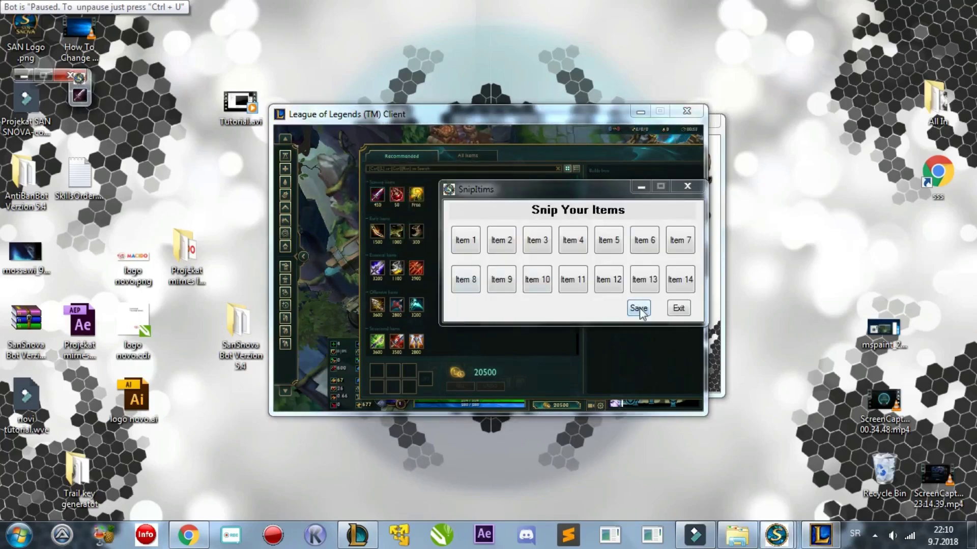
click(638, 309)
Snip the 50-gold potion icon from the in-game shop as Item 2.
click(498, 246)
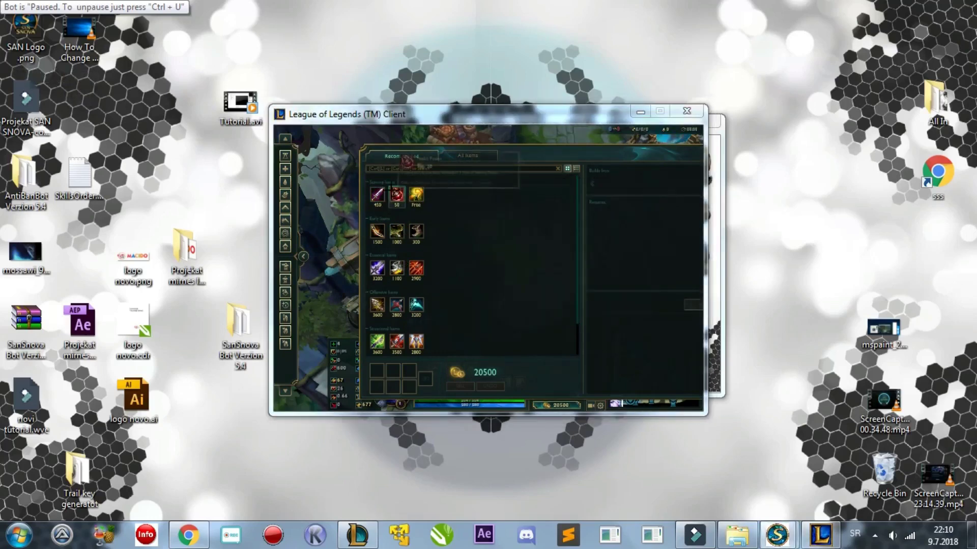